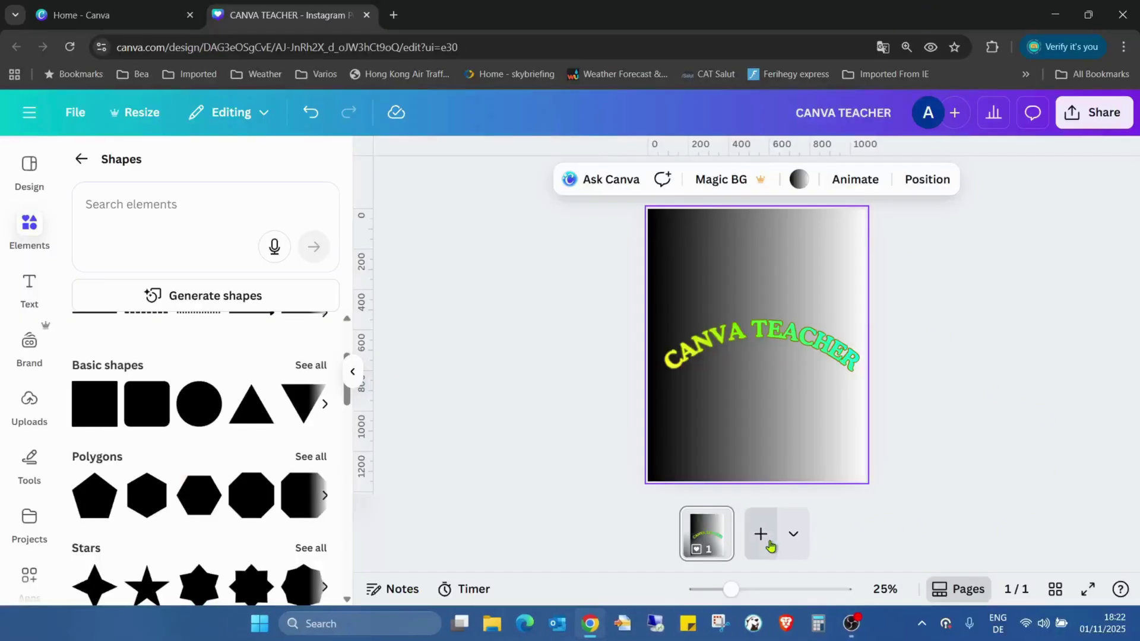
Step: Add a second page with a heading reading 'CANVA', enlarged to size 154 and centred
{"action": "left_click", "coordinate": [769, 543]}
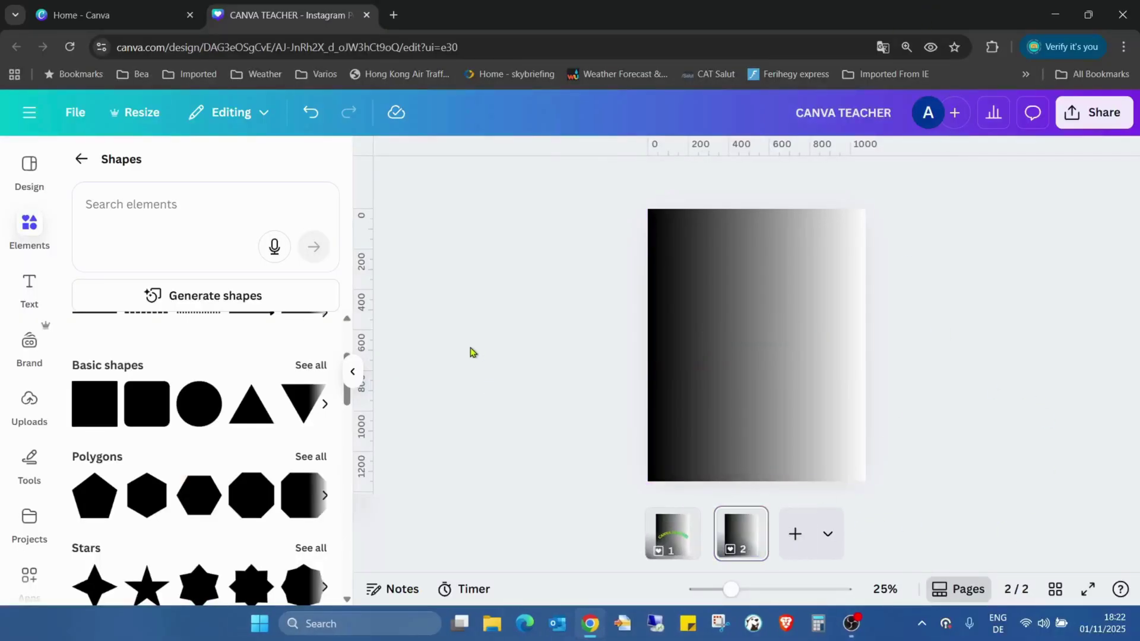
{"action": "left_click", "coordinate": [21, 297]}
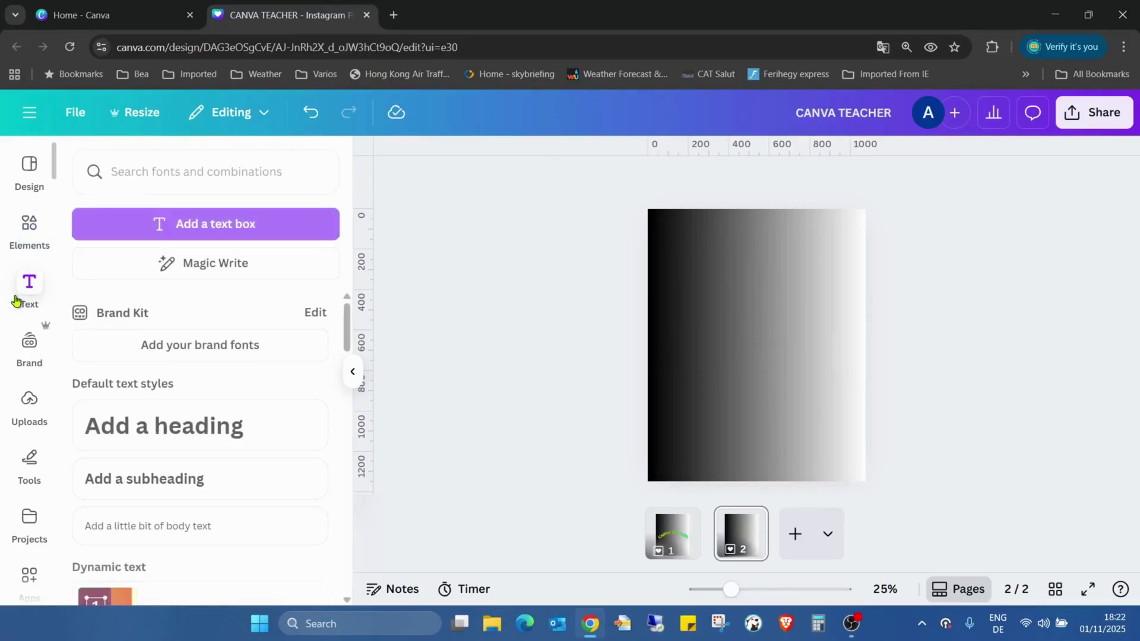
{"action": "left_click", "coordinate": [181, 442]}
{"action": "type", "text": "CANVA"}
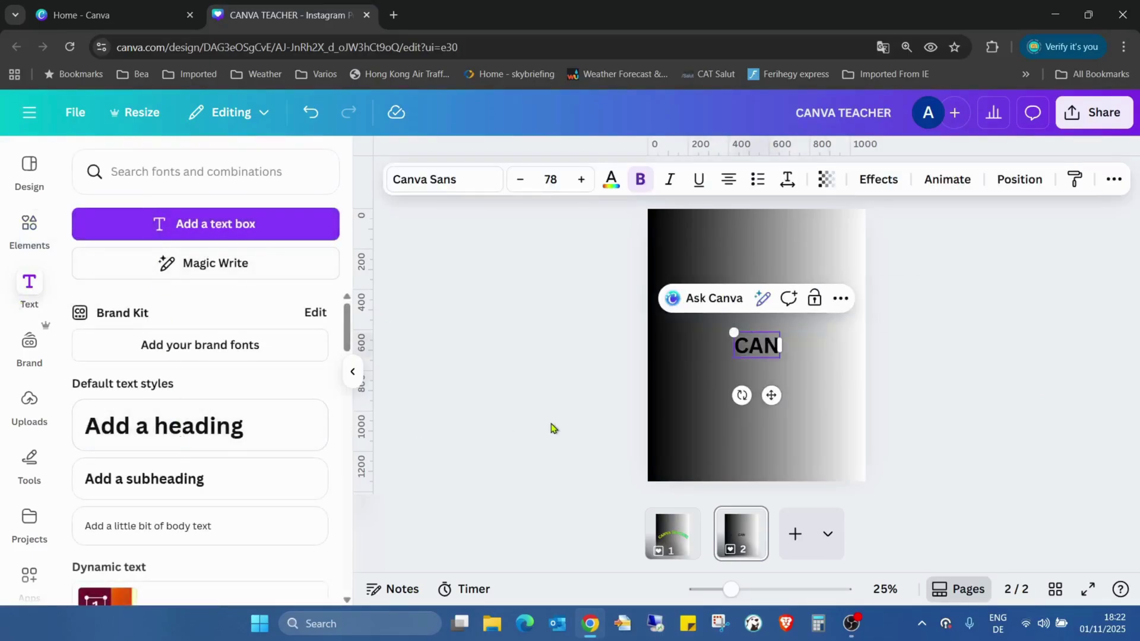
{"action": "left_click", "coordinate": [782, 372]}
{"action": "left_click", "coordinate": [789, 356]}
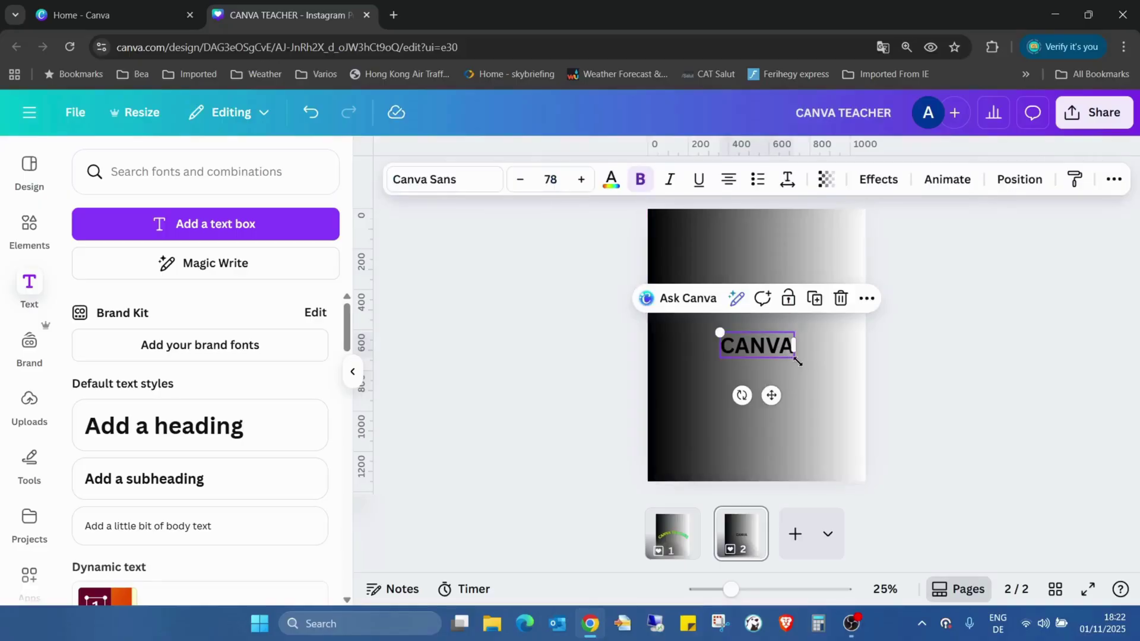
{"action": "left_click_drag", "start_coordinate": [797, 360], "coordinate": [780, 341]}
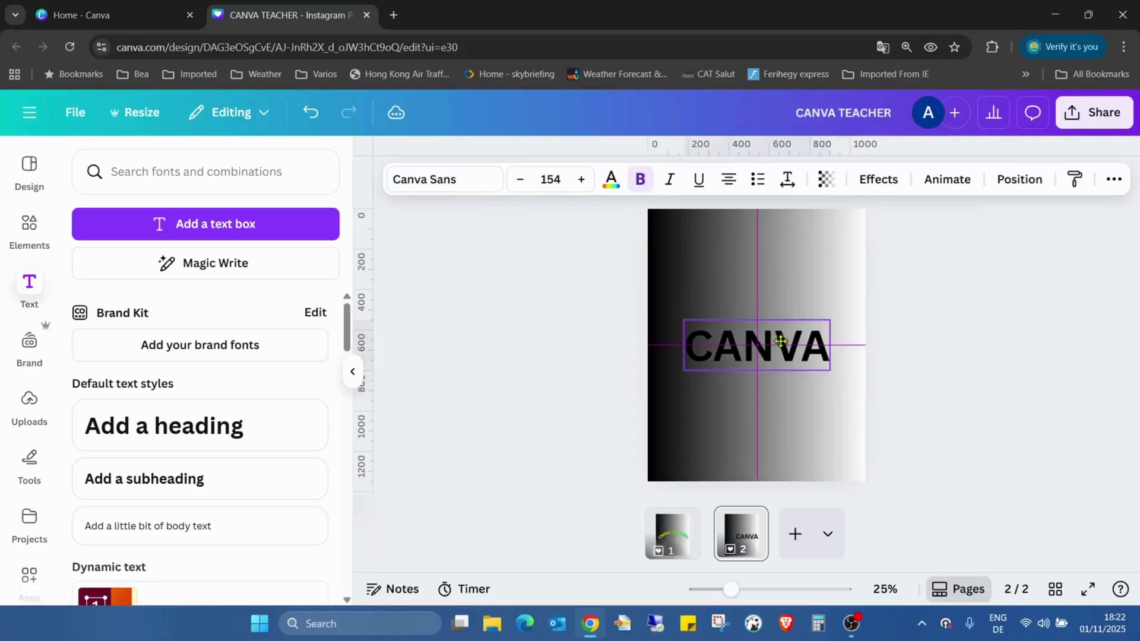
Step: Set the CANVA text font to Gagalin
{"action": "left_click", "coordinate": [485, 188]}
{"action": "scroll", "coordinate": [272, 327], "scroll_direction": "down", "scroll_amount": 5}
{"action": "scroll", "coordinate": [292, 316], "scroll_direction": "down", "scroll_amount": 6}
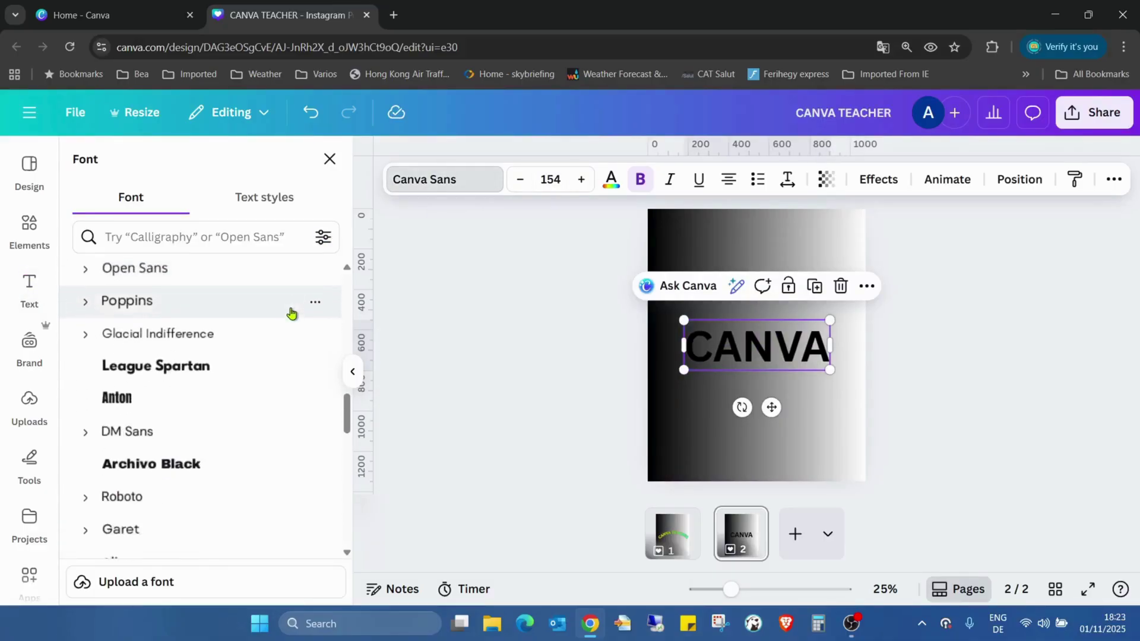
{"action": "scroll", "coordinate": [291, 313], "scroll_direction": "down", "scroll_amount": 4}
{"action": "scroll", "coordinate": [158, 376], "scroll_direction": "up", "scroll_amount": 2}
{"action": "left_click", "coordinate": [161, 385]}
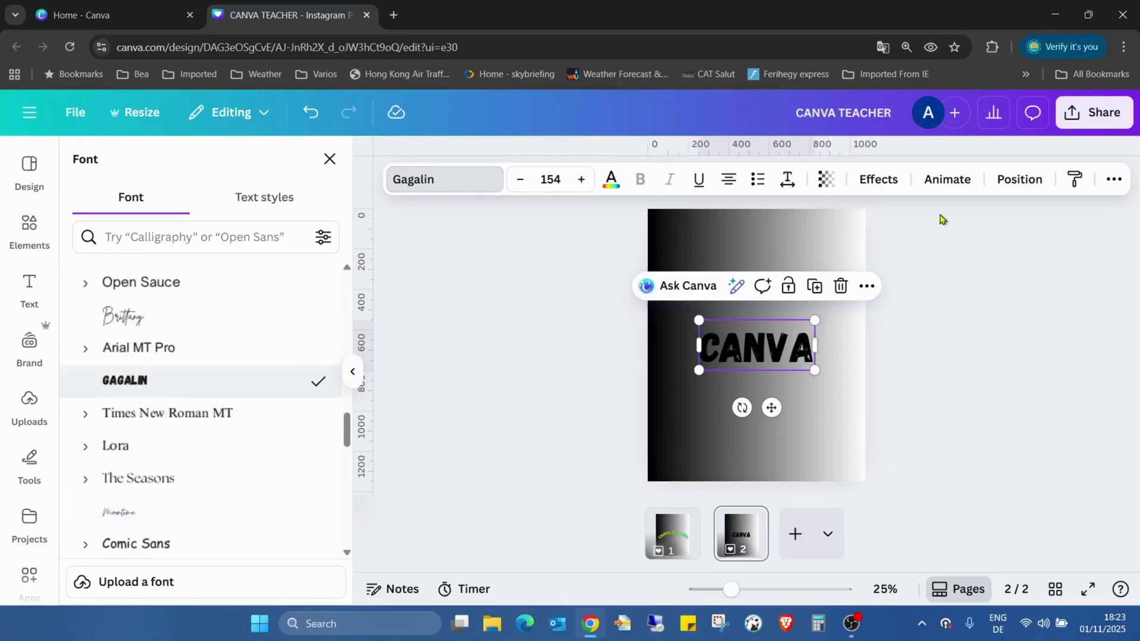
Step: Give the CANVA text a black Outline effect
{"action": "left_click", "coordinate": [895, 184]}
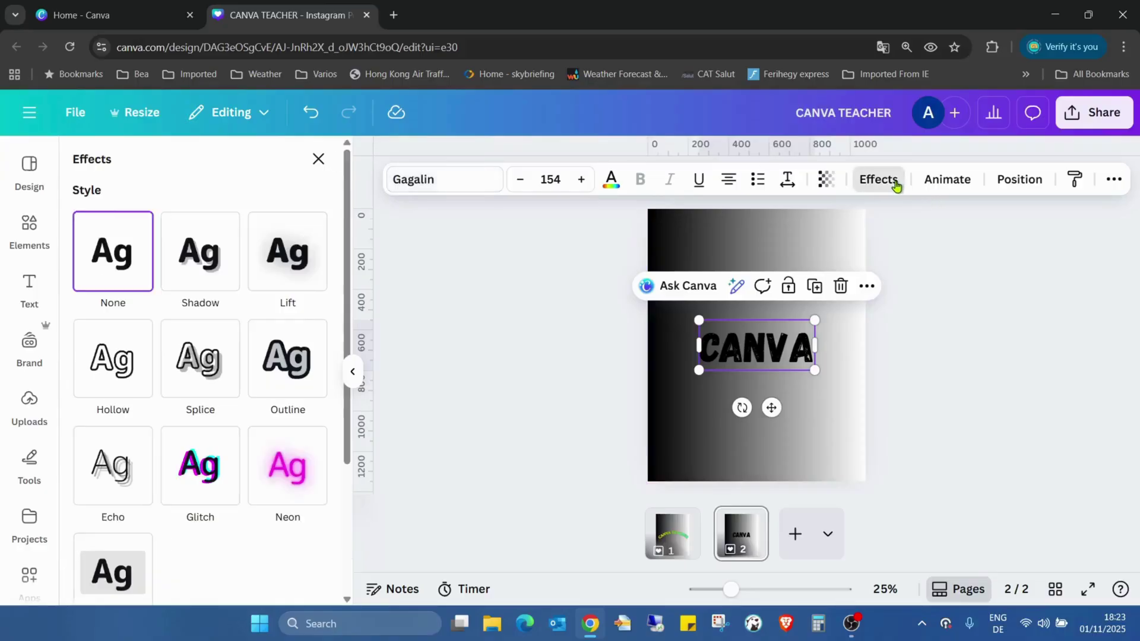
{"action": "left_click", "coordinate": [297, 356]}
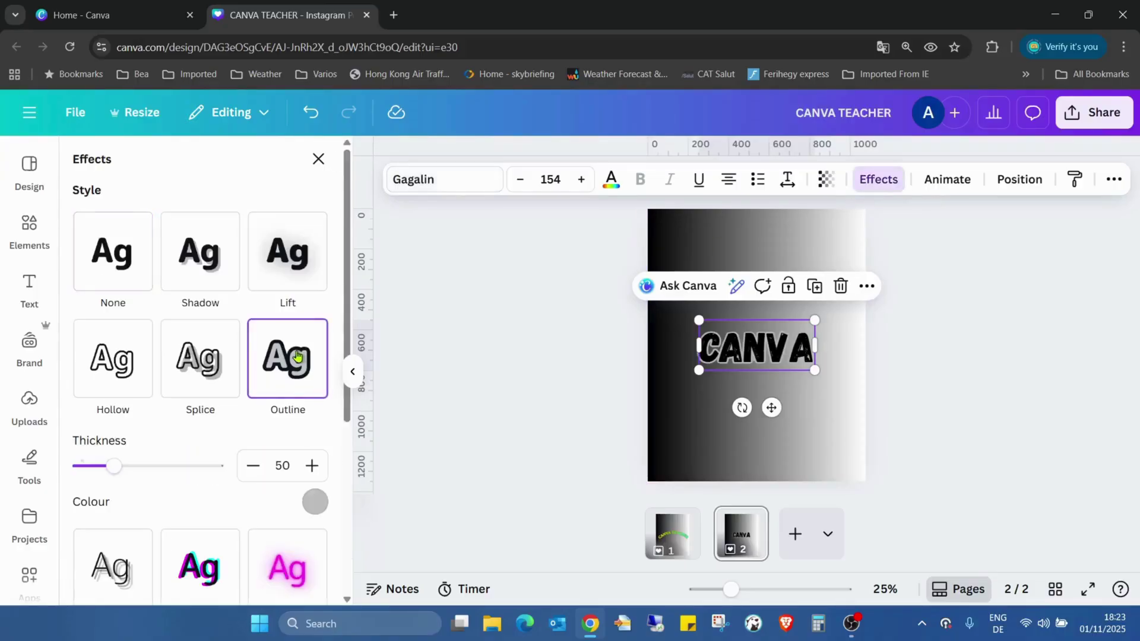
{"action": "left_click", "coordinate": [315, 502]}
{"action": "left_click", "coordinate": [121, 338]}
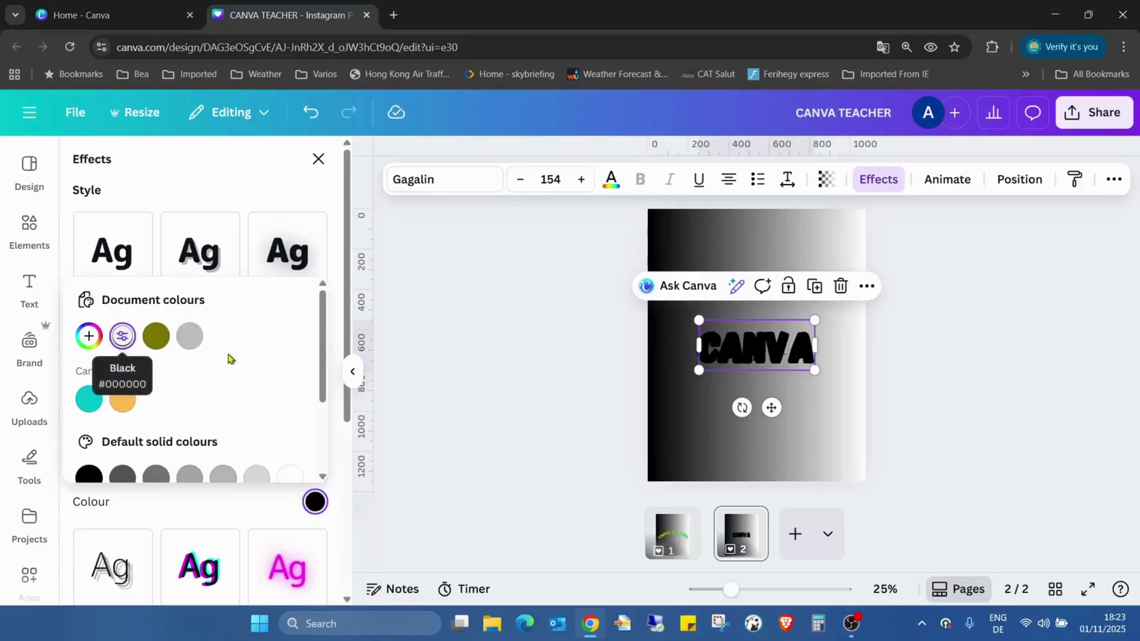
{"action": "left_click", "coordinate": [330, 357]}
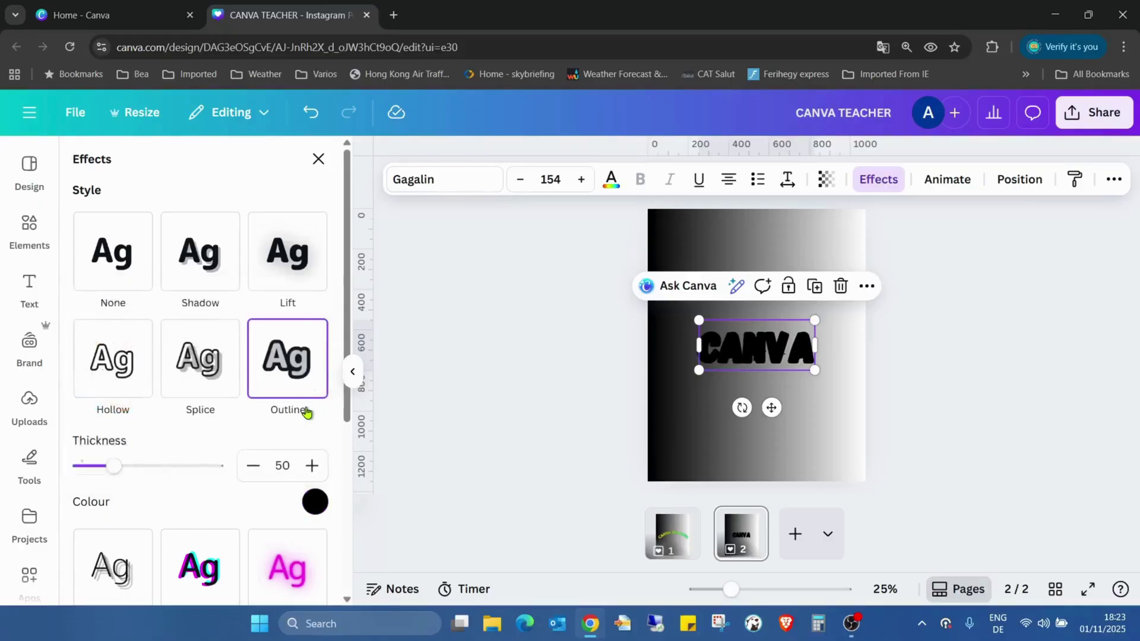
Step: Apply the Curve effect at 62 and enlarge the text to size 257
{"action": "scroll", "coordinate": [303, 385], "scroll_direction": "down", "scroll_amount": 5}
{"action": "left_click", "coordinate": [201, 505]}
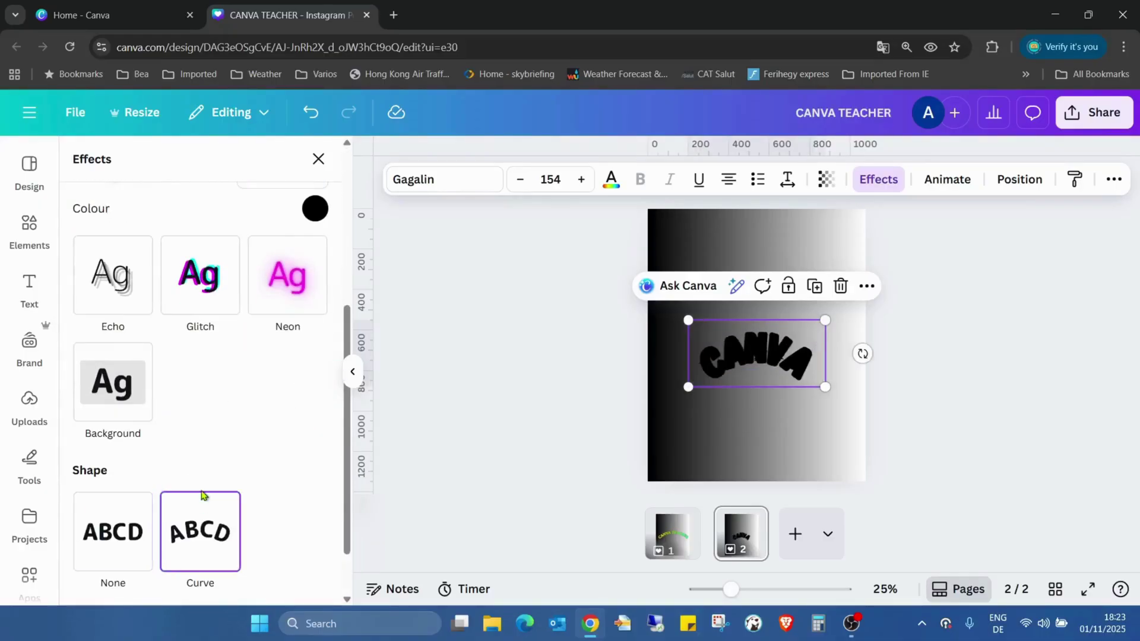
{"action": "scroll", "coordinate": [285, 442], "scroll_direction": "down", "scroll_amount": 2}
{"action": "left_click_drag", "start_coordinate": [214, 569], "coordinate": [190, 568]}
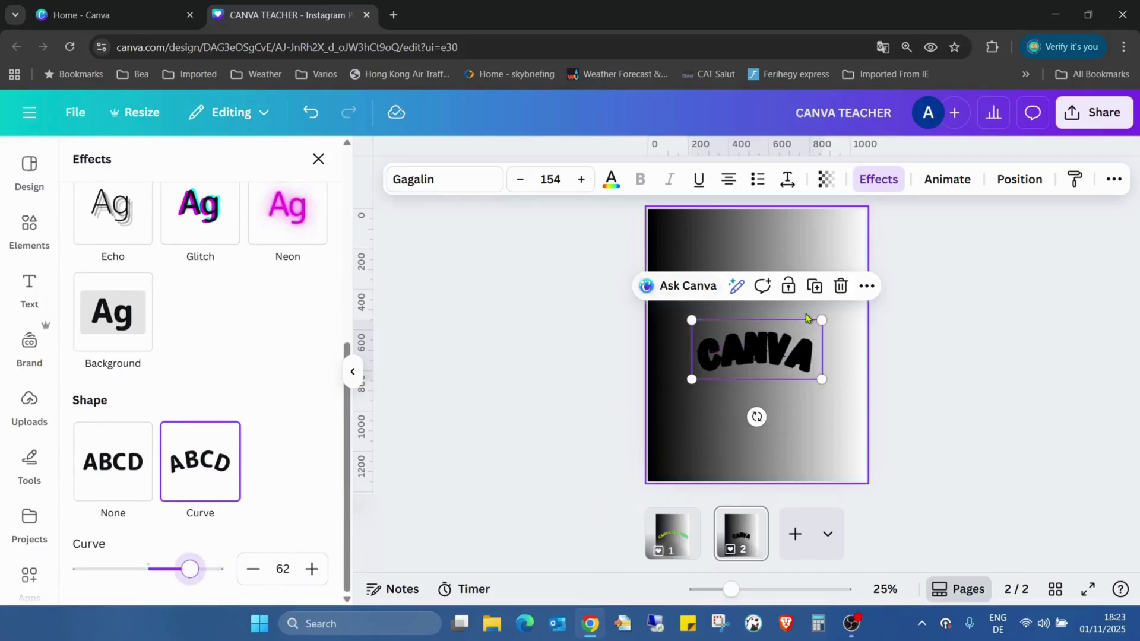
{"action": "left_click_drag", "start_coordinate": [821, 320], "coordinate": [756, 322]}
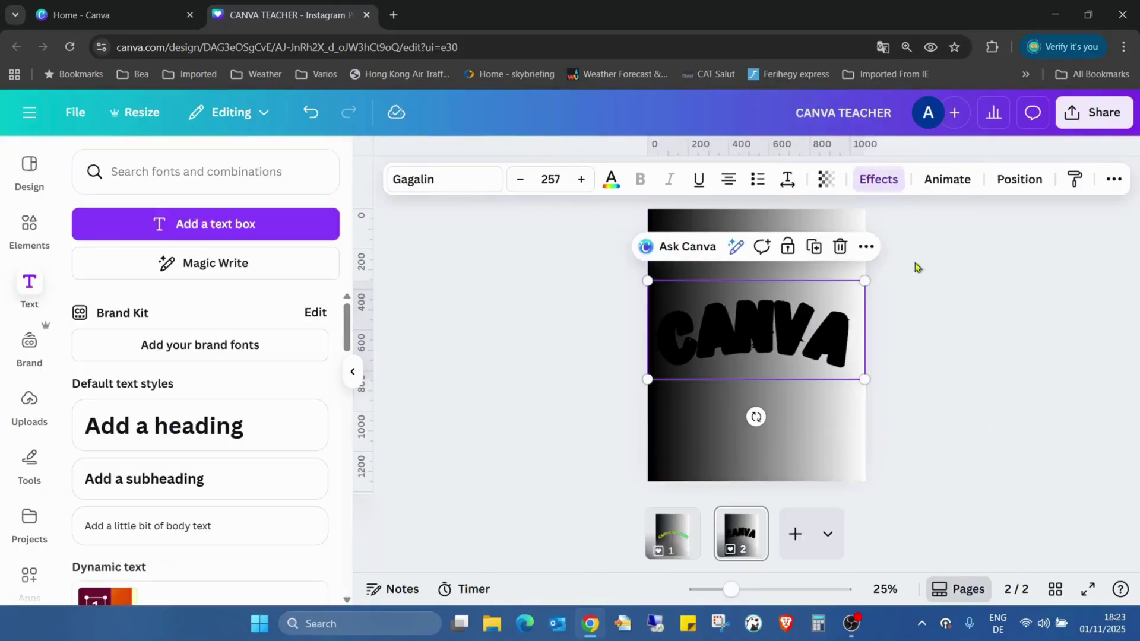
Step: Reselect the CANVA text and show all default gradient colours in Text colour
{"action": "left_click", "coordinate": [914, 266]}
{"action": "left_click", "coordinate": [739, 355]}
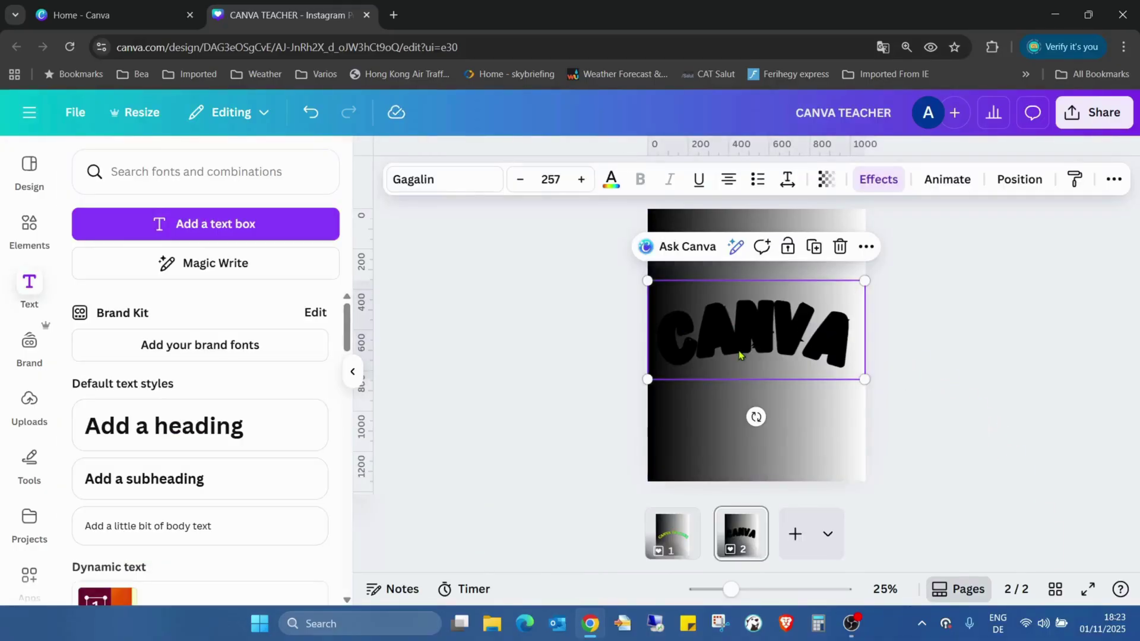
{"action": "left_click", "coordinate": [608, 185]}
{"action": "scroll", "coordinate": [292, 336], "scroll_direction": "down", "scroll_amount": 5}
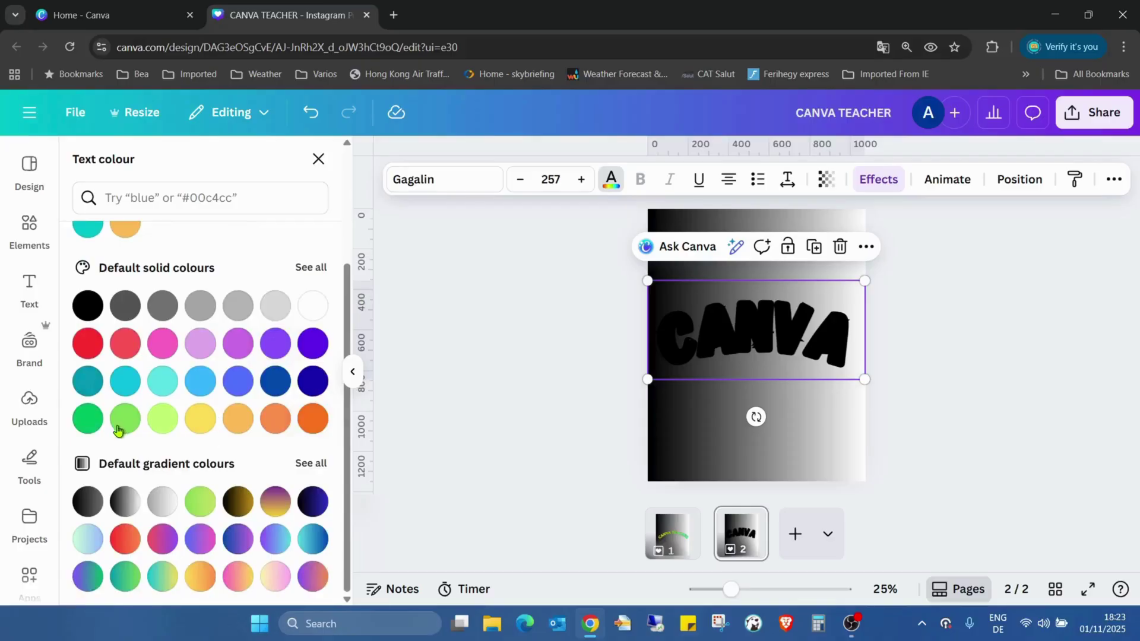
{"action": "left_click", "coordinate": [322, 464]}
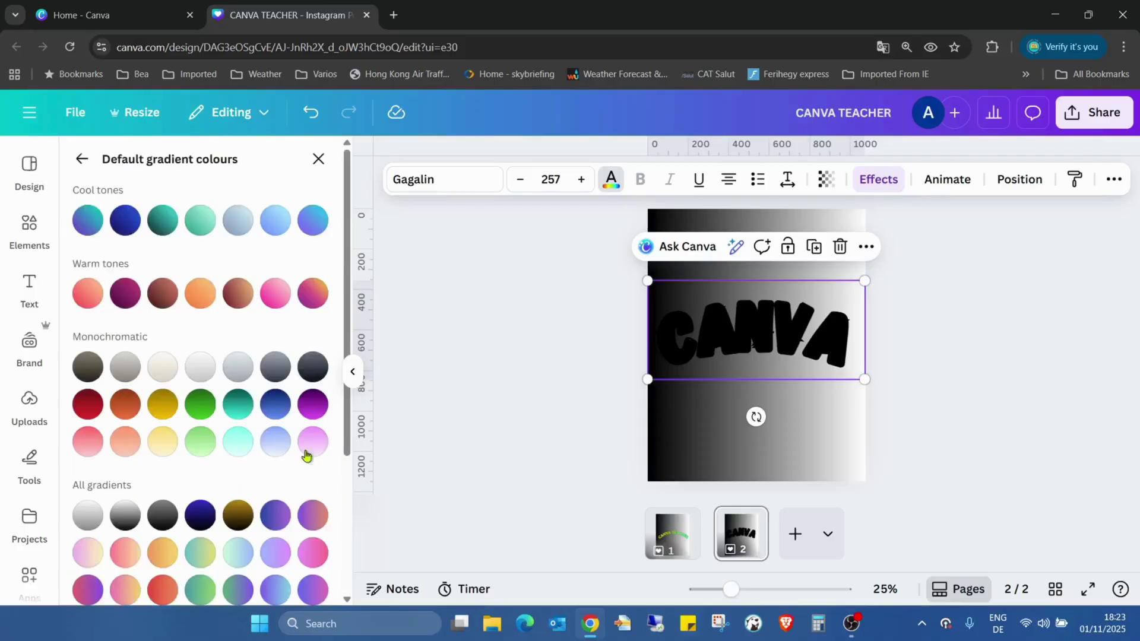
{"action": "scroll", "coordinate": [271, 354], "scroll_direction": "down", "scroll_amount": 2}
{"action": "scroll", "coordinate": [270, 347], "scroll_direction": "down", "scroll_amount": 1}
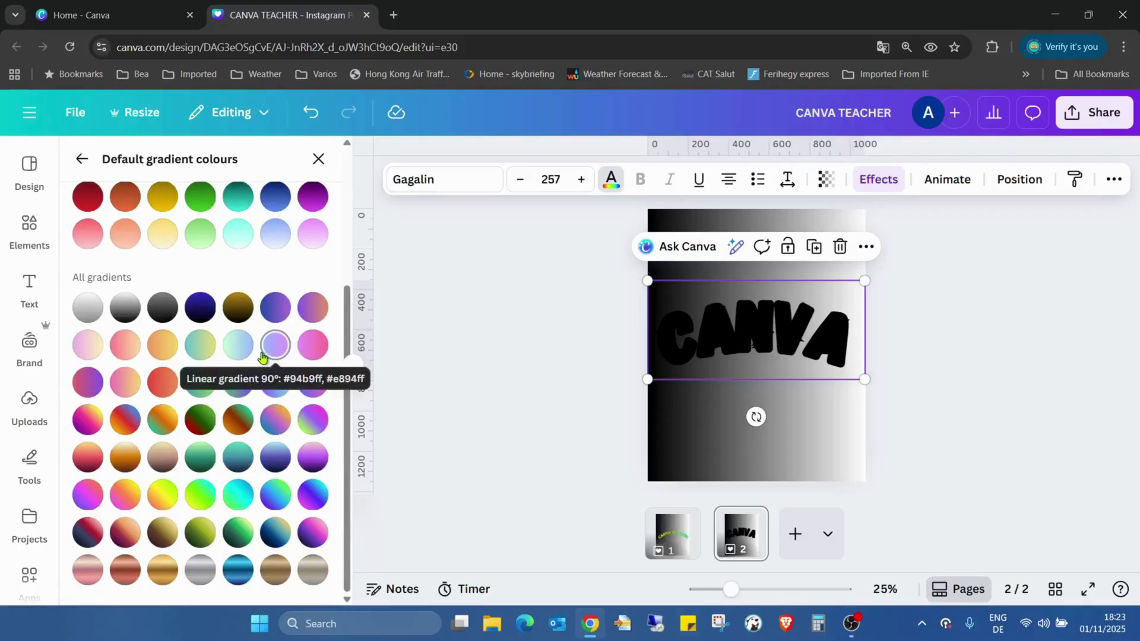
{"action": "scroll", "coordinate": [263, 357], "scroll_direction": "up", "scroll_amount": 3}
{"action": "scroll", "coordinate": [292, 333], "scroll_direction": "down", "scroll_amount": 3}
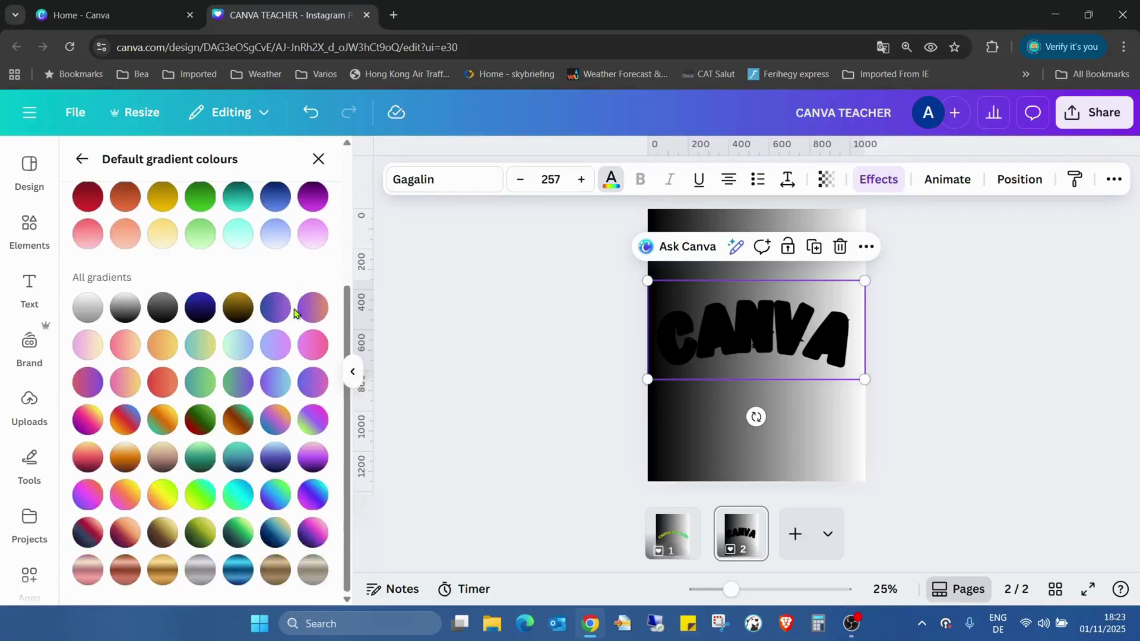
Step: Try several gradients, apply the yellow-to-green one, and enlarge the text to size 267
{"action": "left_click", "coordinate": [205, 497]}
{"action": "left_click", "coordinate": [202, 571]}
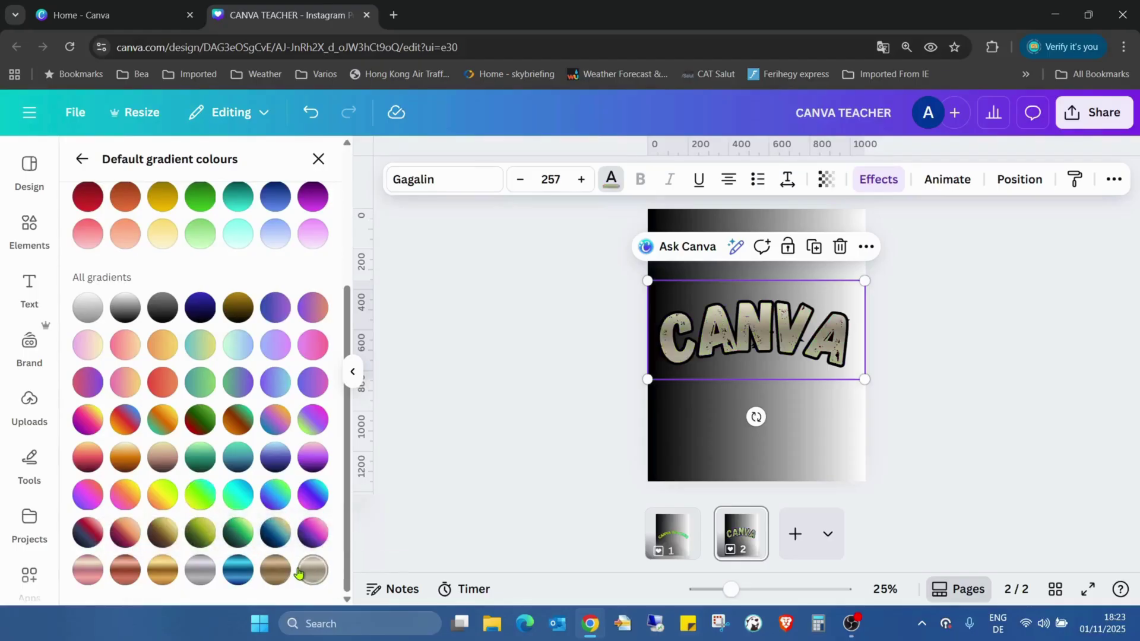
{"action": "left_click", "coordinate": [248, 570]}
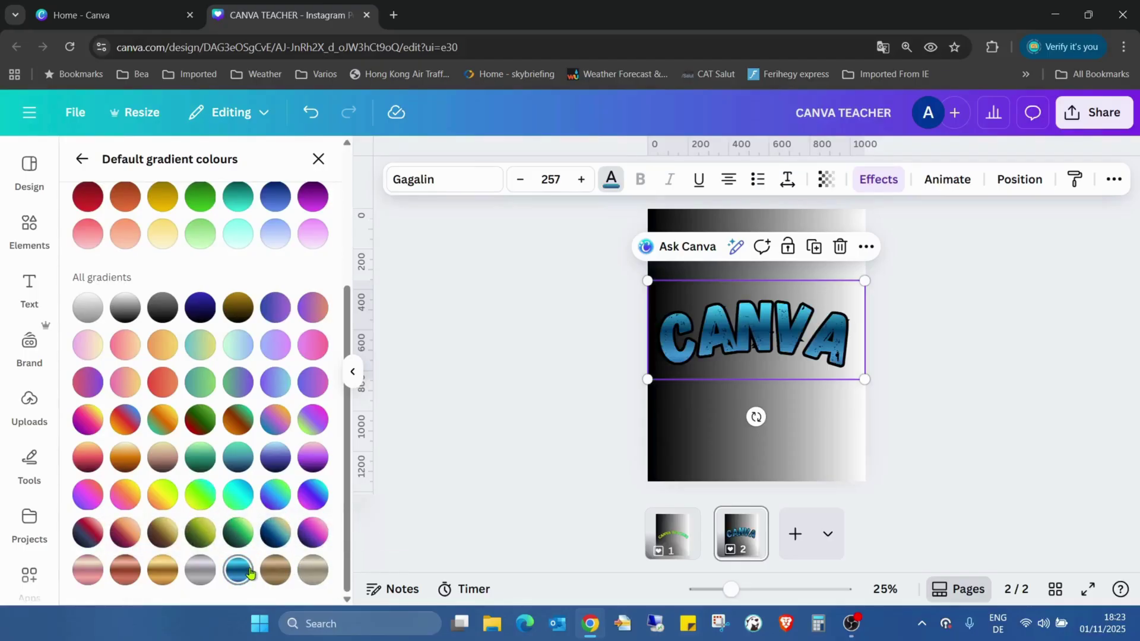
{"action": "left_click", "coordinate": [281, 573]}
{"action": "left_click", "coordinate": [318, 575]}
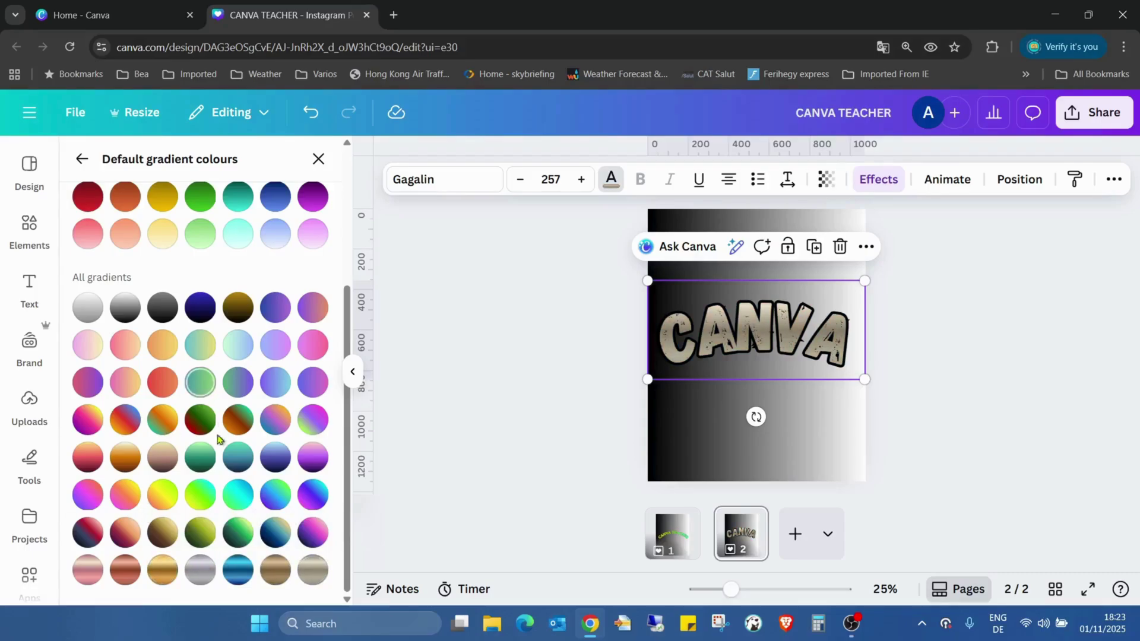
{"action": "left_click", "coordinate": [193, 502]}
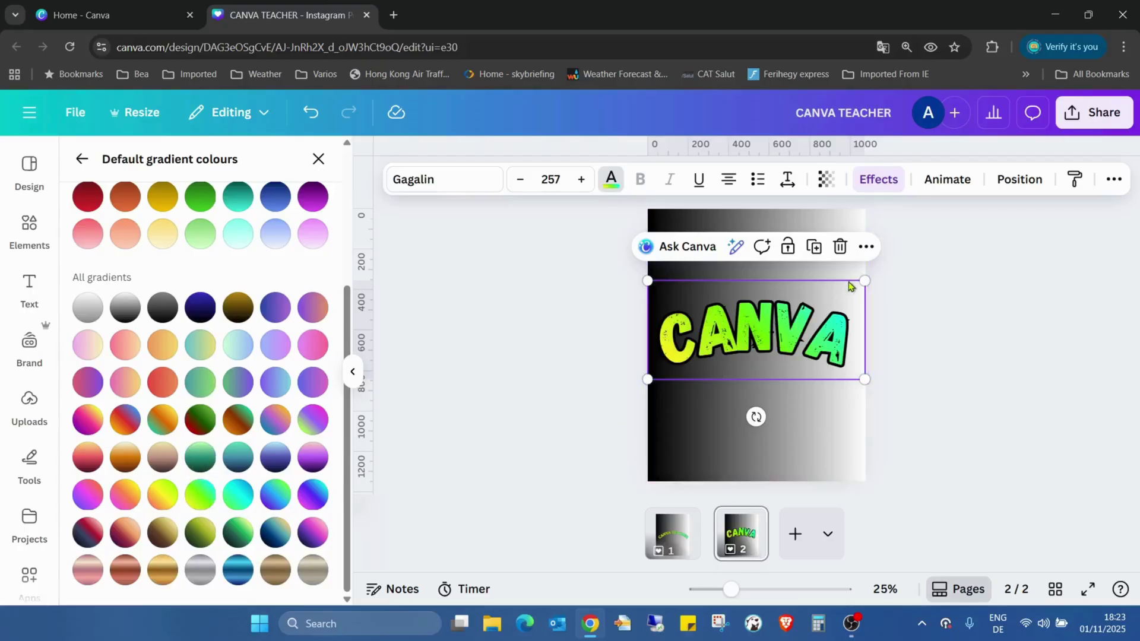
{"action": "left_click_drag", "start_coordinate": [864, 280], "coordinate": [869, 290]}
{"action": "left_click_drag", "start_coordinate": [802, 326], "coordinate": [804, 335]}
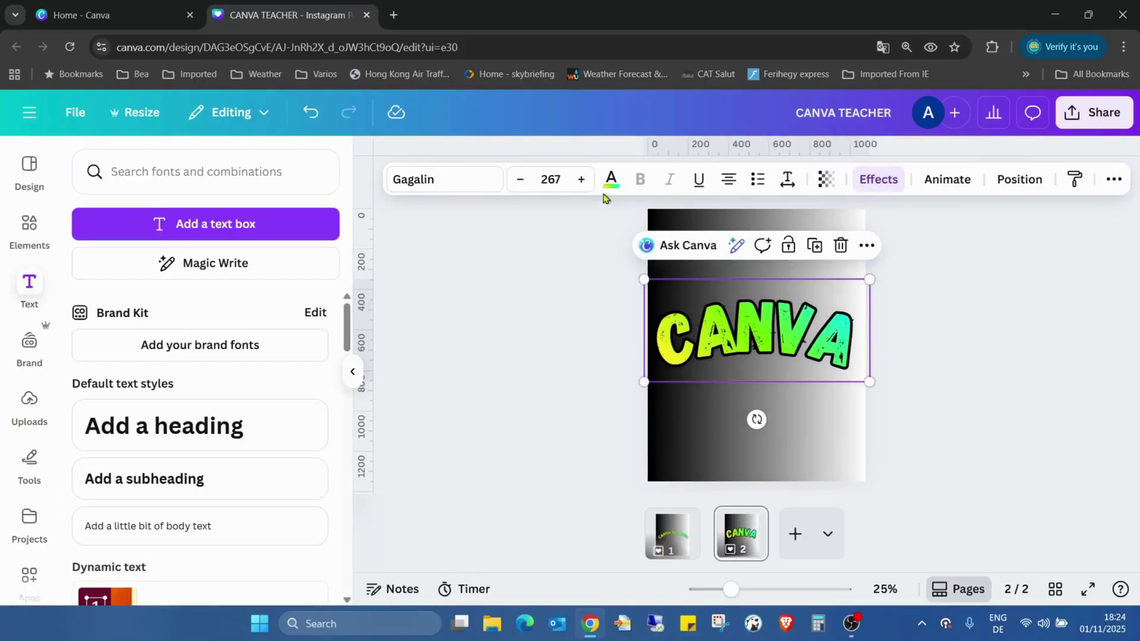
Step: Open the settings of the CANVA text's current gradient fill
{"action": "left_click", "coordinate": [610, 179]}
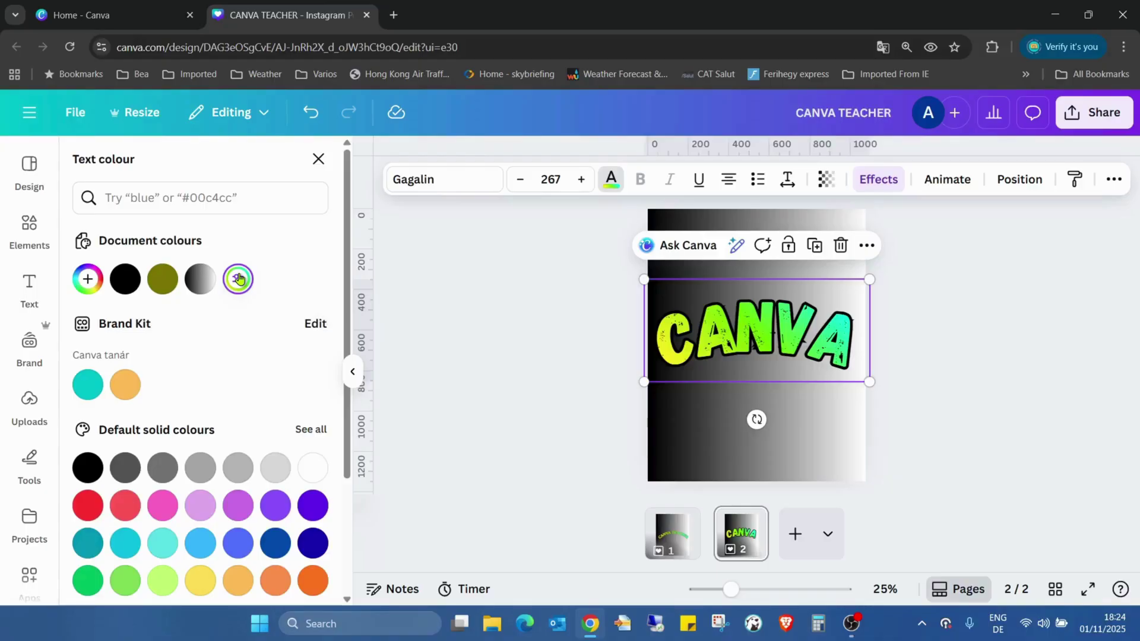
{"action": "left_click", "coordinate": [238, 278]}
{"action": "scroll", "coordinate": [303, 295], "scroll_direction": "down", "scroll_amount": 1}
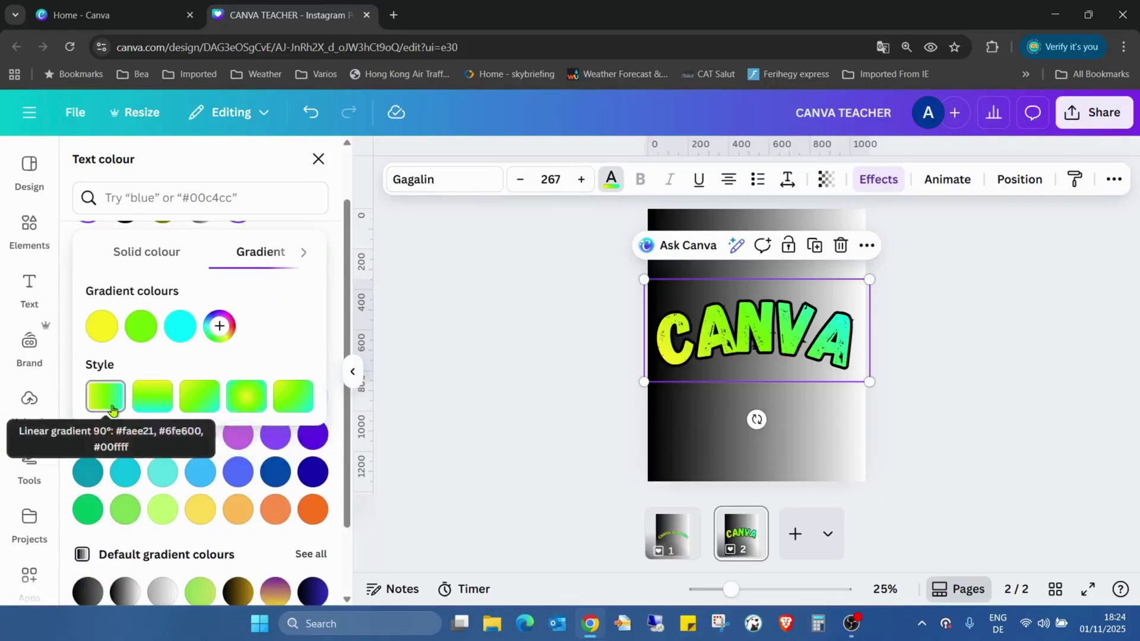
Step: Try the gradient styles, keep the diagonal one, and move cyan to the front before yellow and green
{"action": "left_click", "coordinate": [153, 404]}
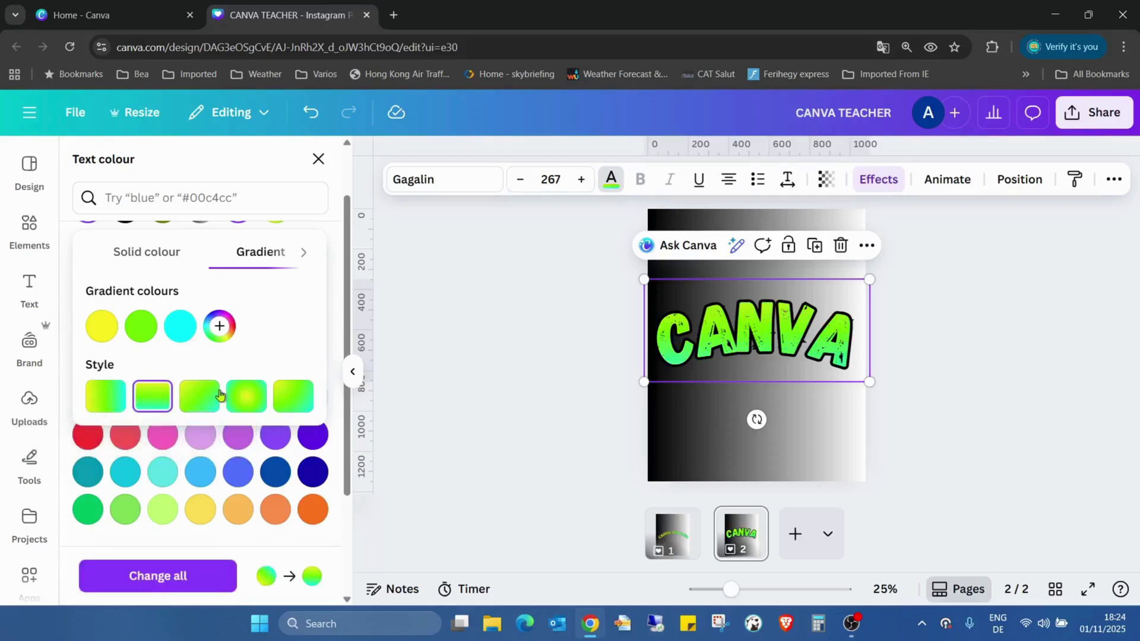
{"action": "left_click", "coordinate": [201, 396]}
{"action": "left_click", "coordinate": [253, 396]}
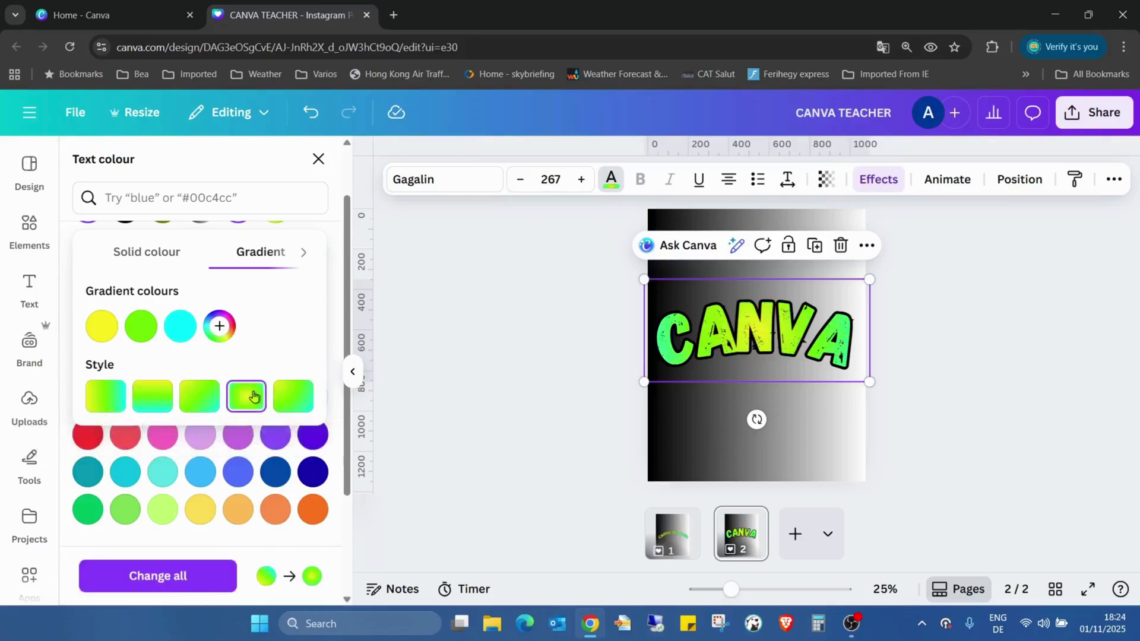
{"action": "left_click", "coordinate": [292, 396]}
{"action": "left_click", "coordinate": [252, 397]}
{"action": "left_click", "coordinate": [98, 397]}
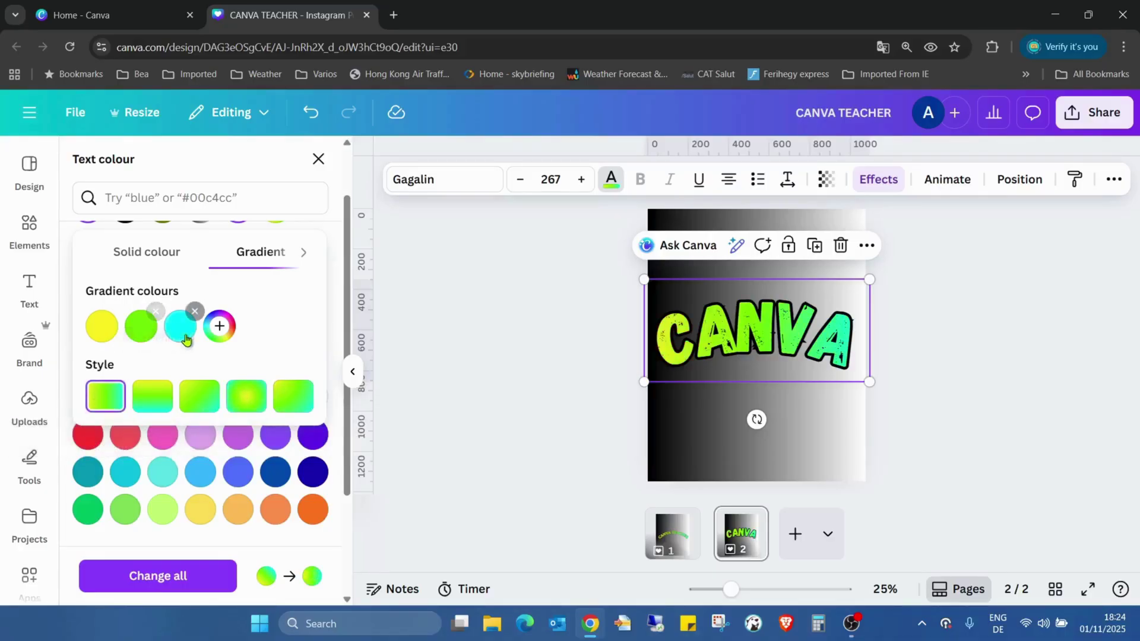
{"action": "left_click_drag", "start_coordinate": [181, 320], "coordinate": [142, 327]}
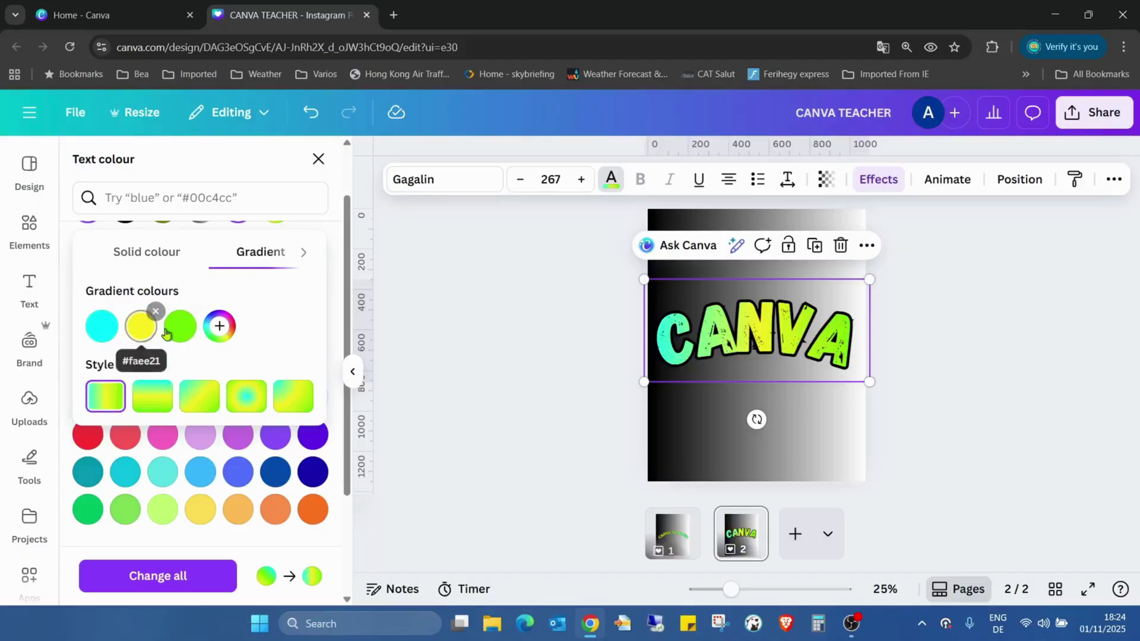
Step: Add green, yellow and cyan stops so the gradient runs cyan, yellow, green, green, yellow, cyan
{"action": "left_click", "coordinate": [219, 328]}
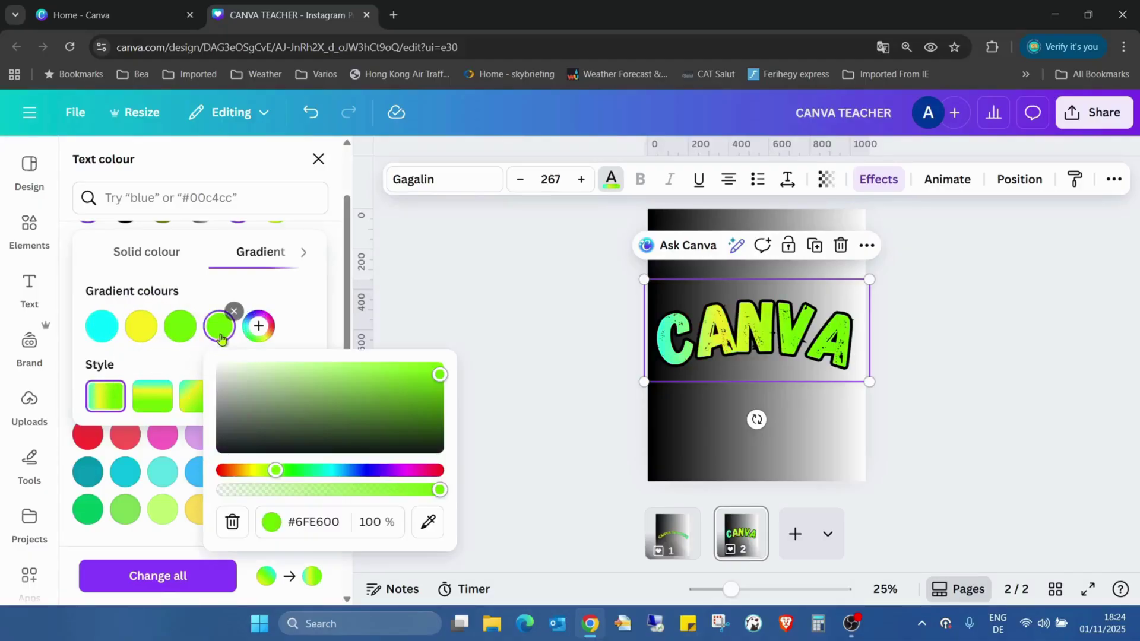
{"action": "left_click", "coordinate": [217, 330]}
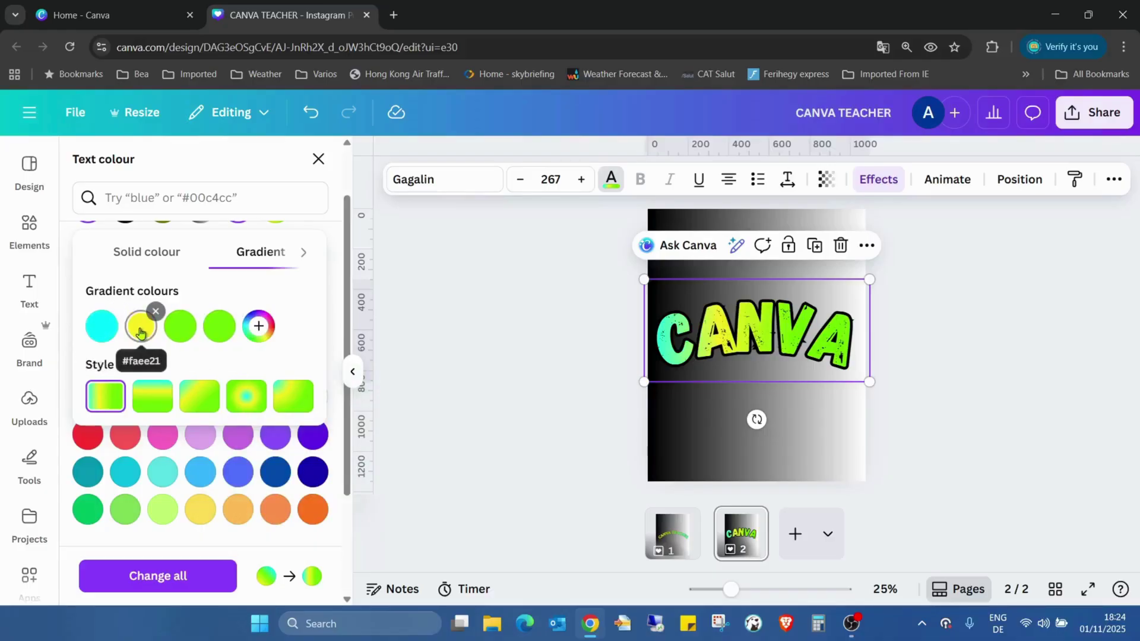
{"action": "left_click_drag", "start_coordinate": [140, 333], "coordinate": [101, 326]}
{"action": "left_click", "coordinate": [249, 330]}
{"action": "left_click", "coordinate": [296, 326]}
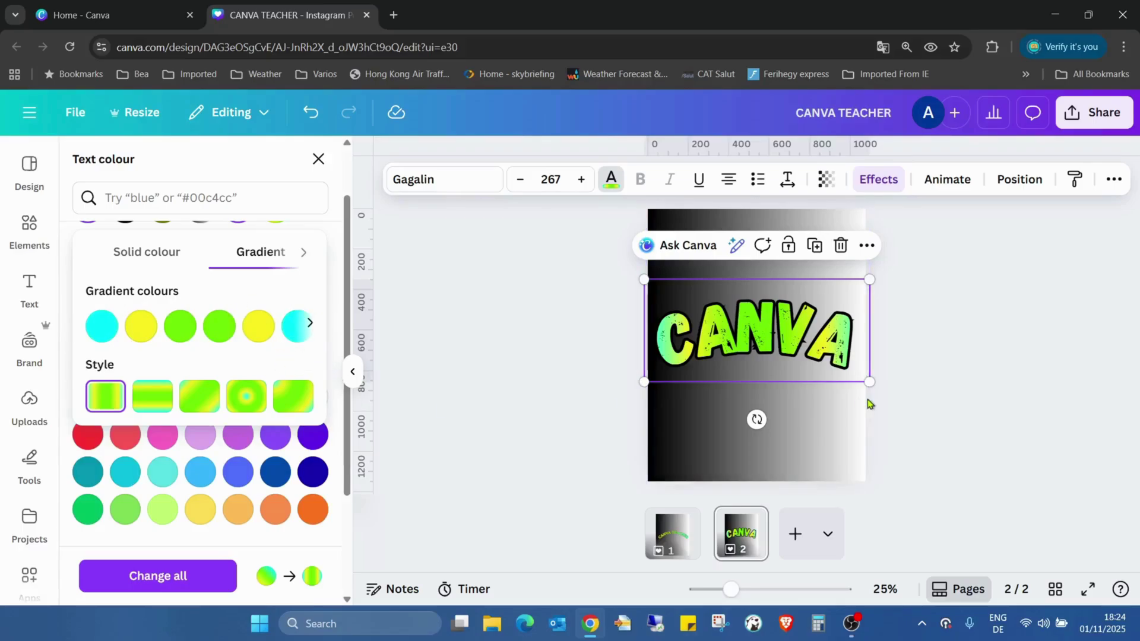
Step: Try the gradient styles and settle on the circular style
{"action": "left_click", "coordinate": [143, 392]}
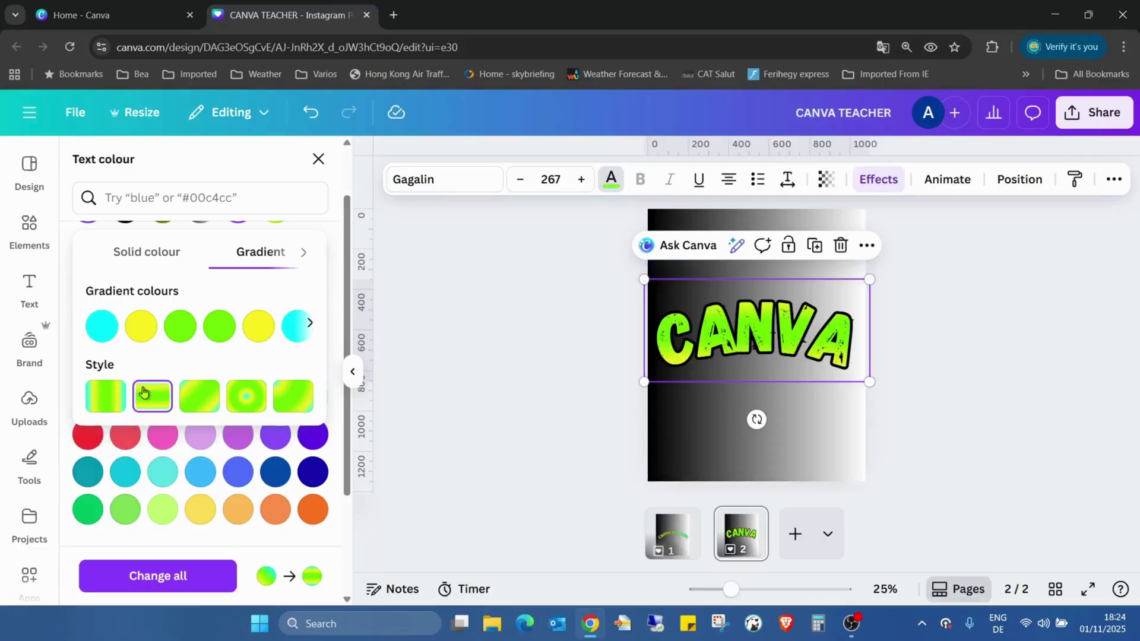
{"action": "left_click", "coordinate": [198, 394]}
{"action": "left_click", "coordinate": [244, 398]}
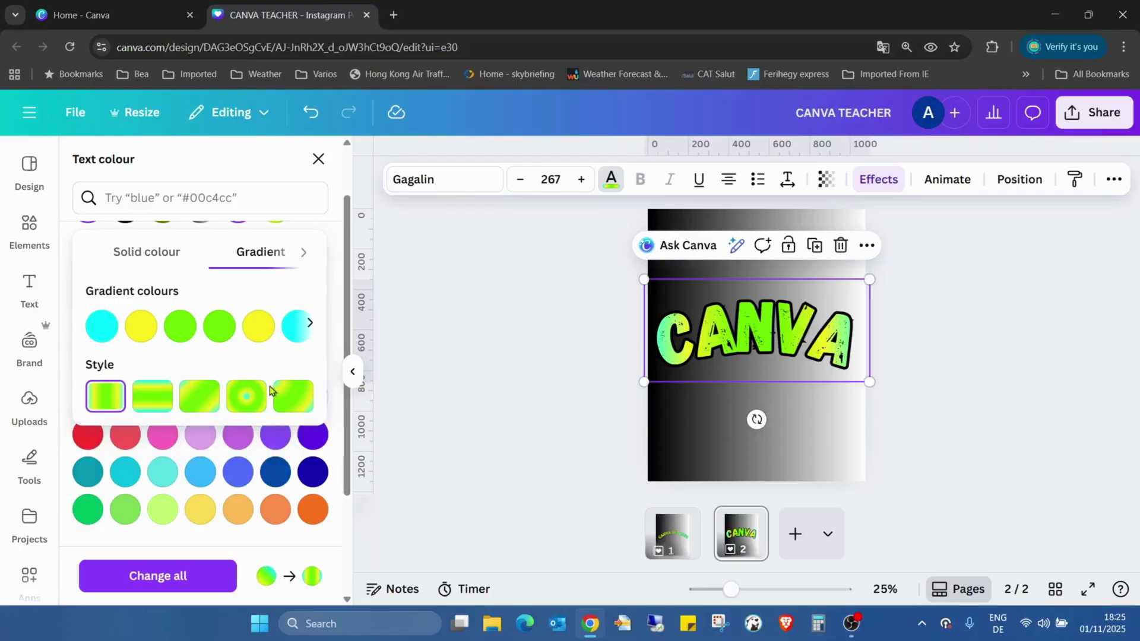
Step: Close Text colour and deselect to view the finished gradient CANVA lettering
{"action": "left_click", "coordinate": [318, 159]}
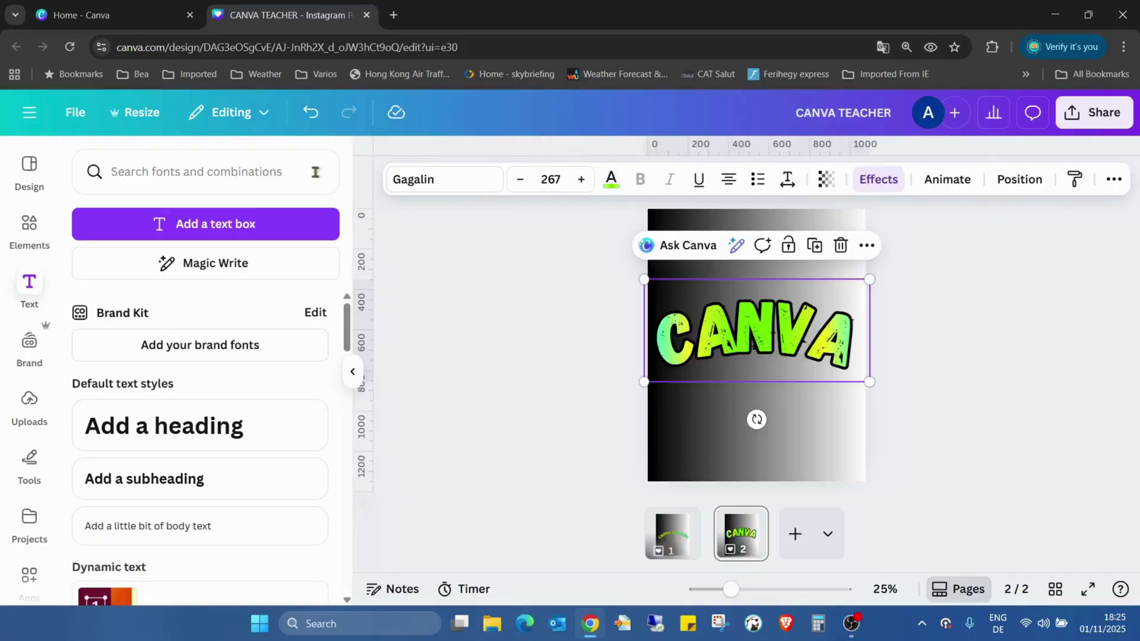
{"action": "left_click", "coordinate": [1021, 368]}
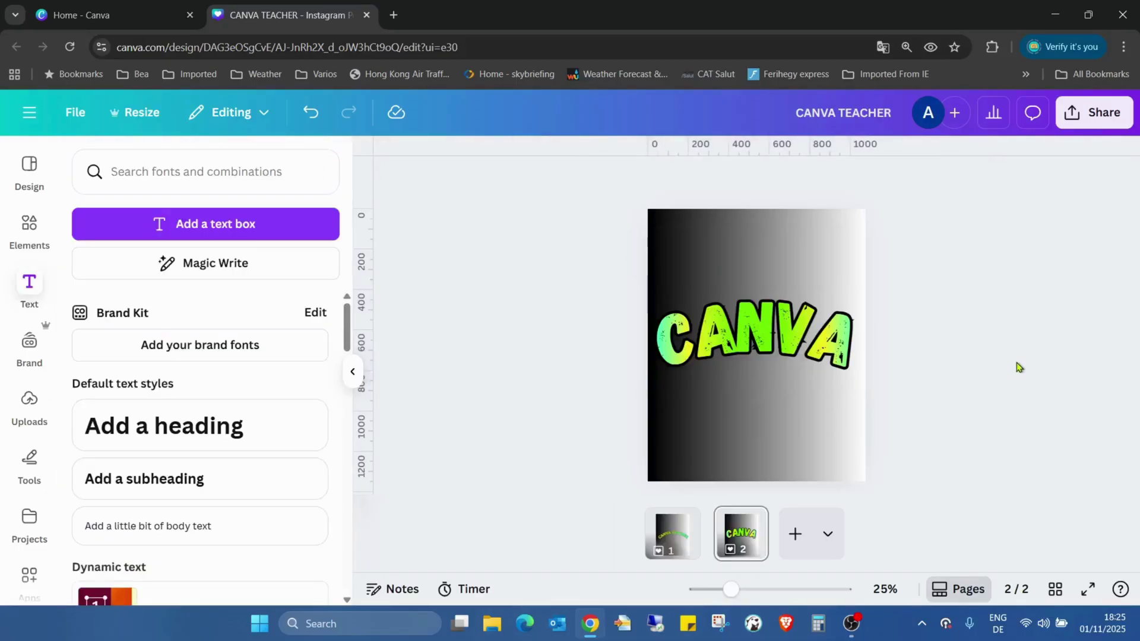